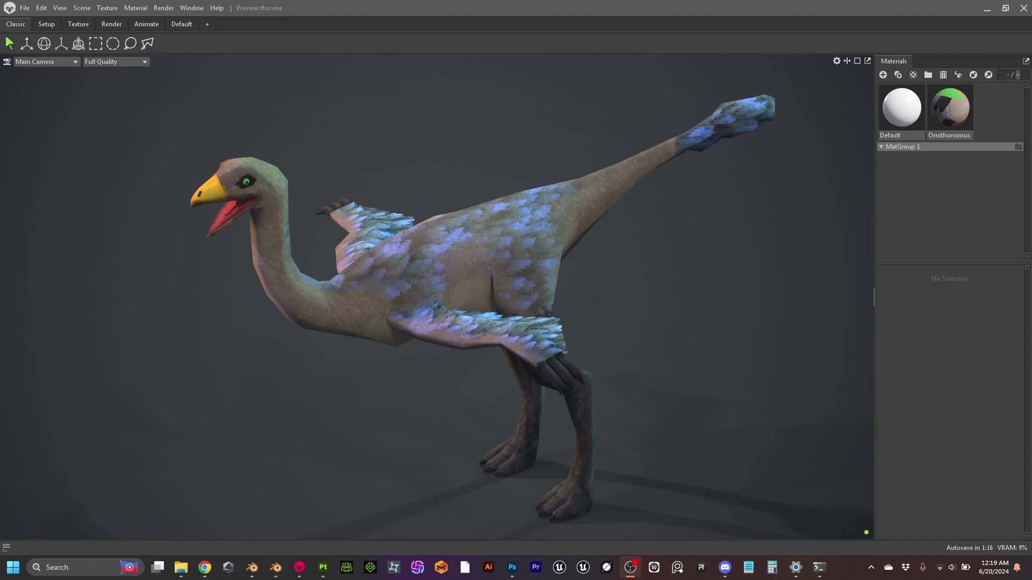
# Switch from the Marmoset Toolbag preview to the Ornithomimus Blender file via the taskbar.
pyautogui.click(276, 568)
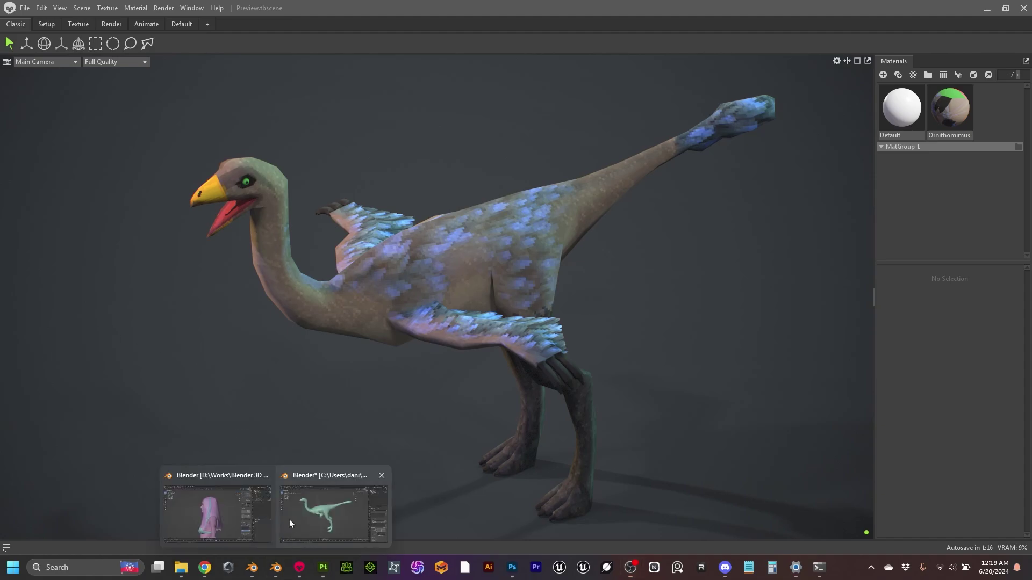
# Orbit the untextured mesh to a front-left view, then switch to the textured dinosaur in Substance Painter.
pyautogui.click(309, 508)
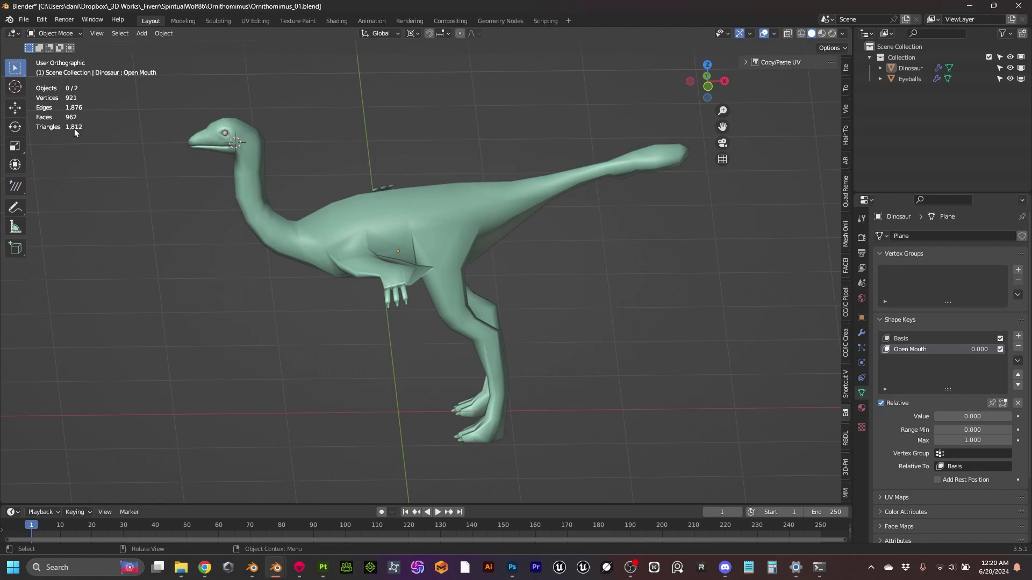
pyautogui.moveTo(189, 205)
pyautogui.mouseDown()
pyautogui.moveTo(244, 234)
pyautogui.moveTo(280, 207)
pyautogui.moveTo(207, 205)
pyautogui.mouseUp()
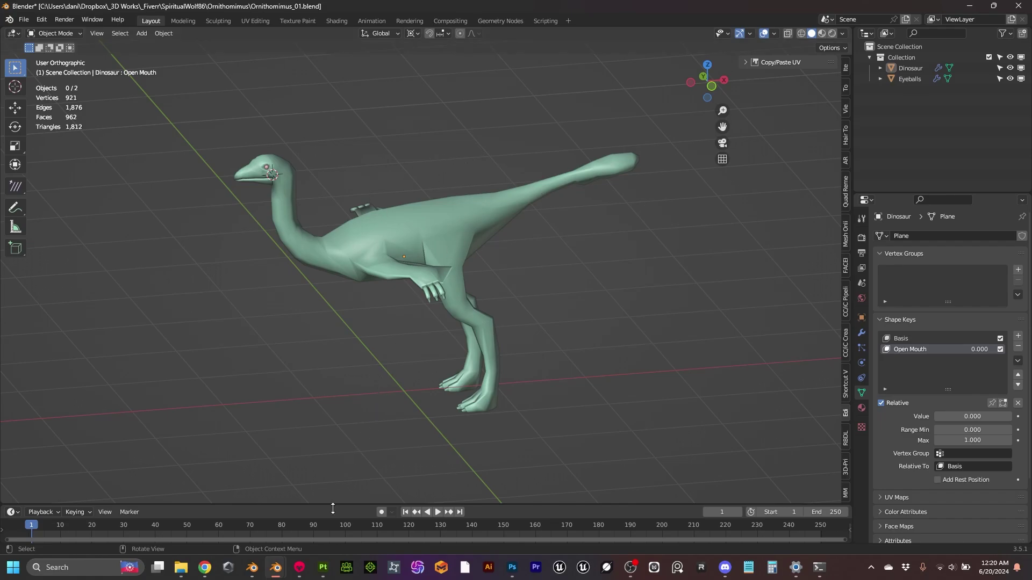
pyautogui.click(322, 566)
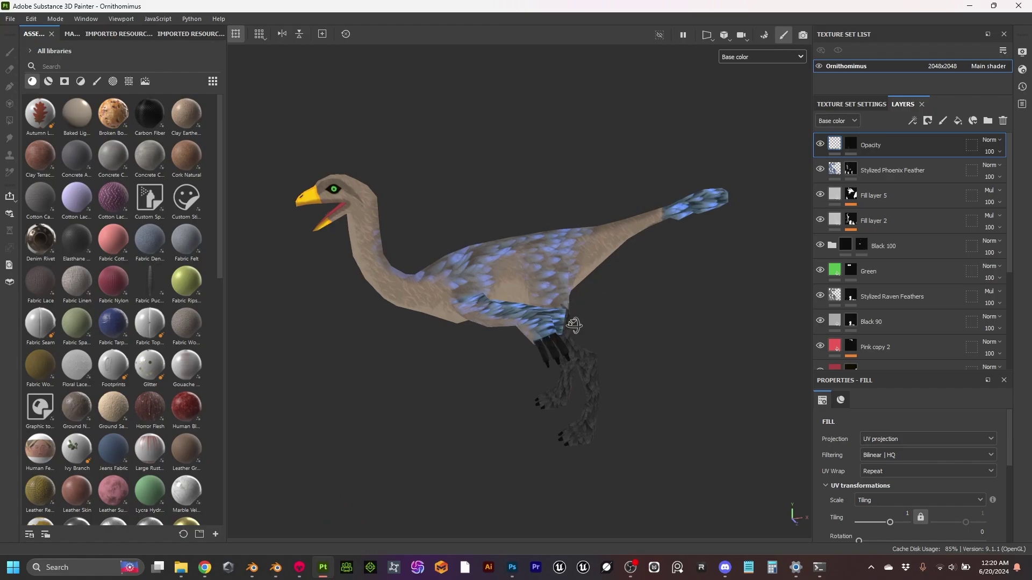
# Switch the viewer channel from base color to Material shading and orbit around the head and side.
pyautogui.moveTo(538, 280)
pyautogui.mouseDown()
pyautogui.moveTo(531, 302)
pyautogui.moveTo(553, 281)
pyautogui.moveTo(613, 299)
pyautogui.mouseUp()
pyautogui.scroll(6, 532, 301)
pyautogui.scroll(-6, 531, 302)
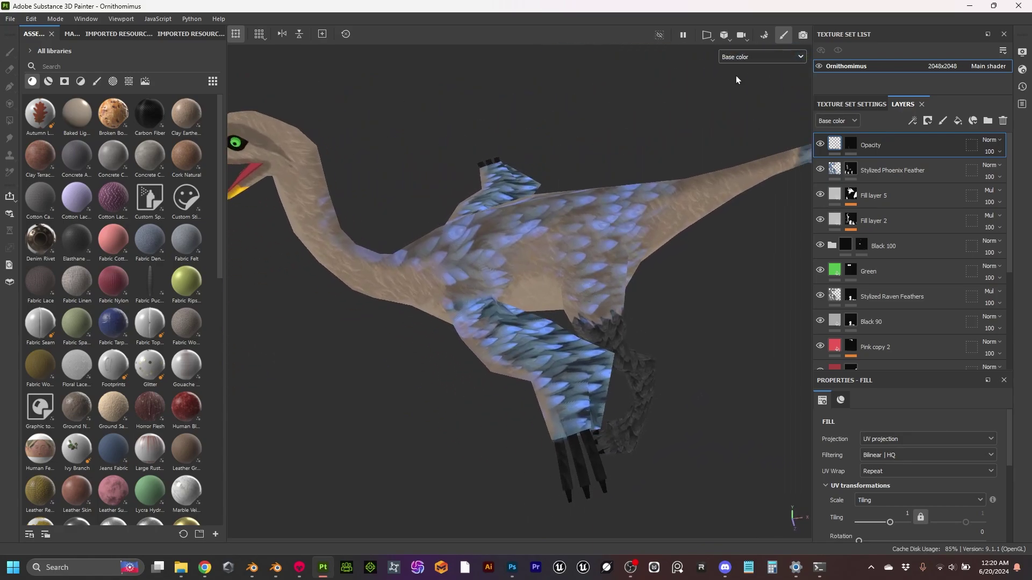
pyautogui.click(745, 56)
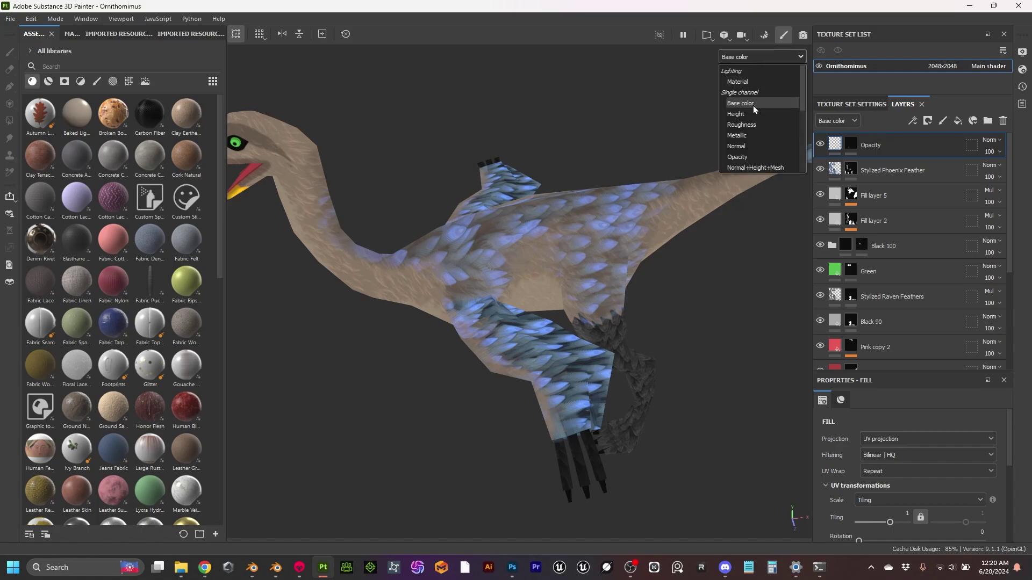
pyautogui.click(741, 82)
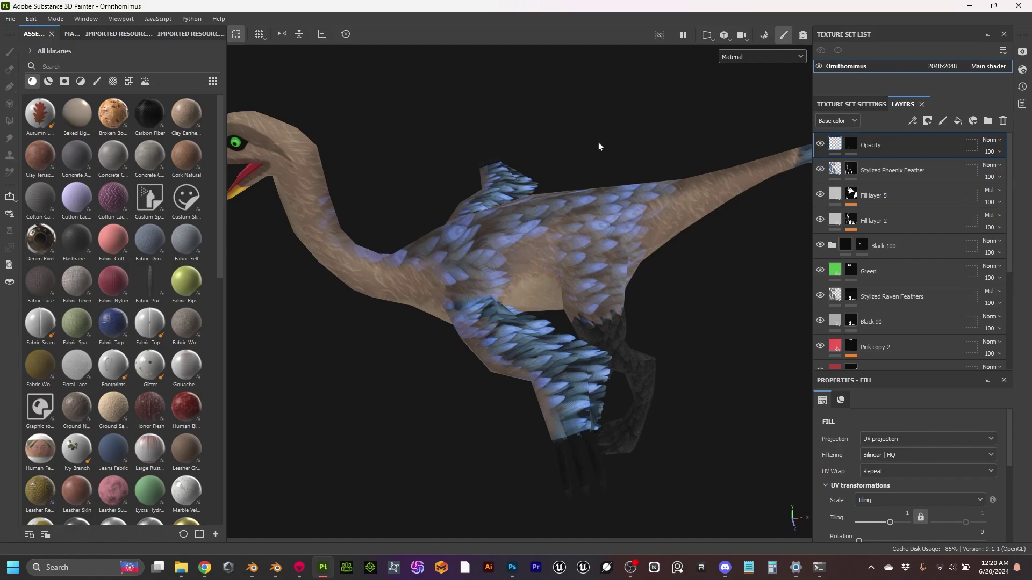
pyautogui.moveTo(528, 211)
pyautogui.keyDown('alt'); pyautogui.mouseDown()
pyautogui.moveTo(524, 230)
pyautogui.moveTo(559, 207)
pyautogui.mouseUp(); pyautogui.keyUp('alt')
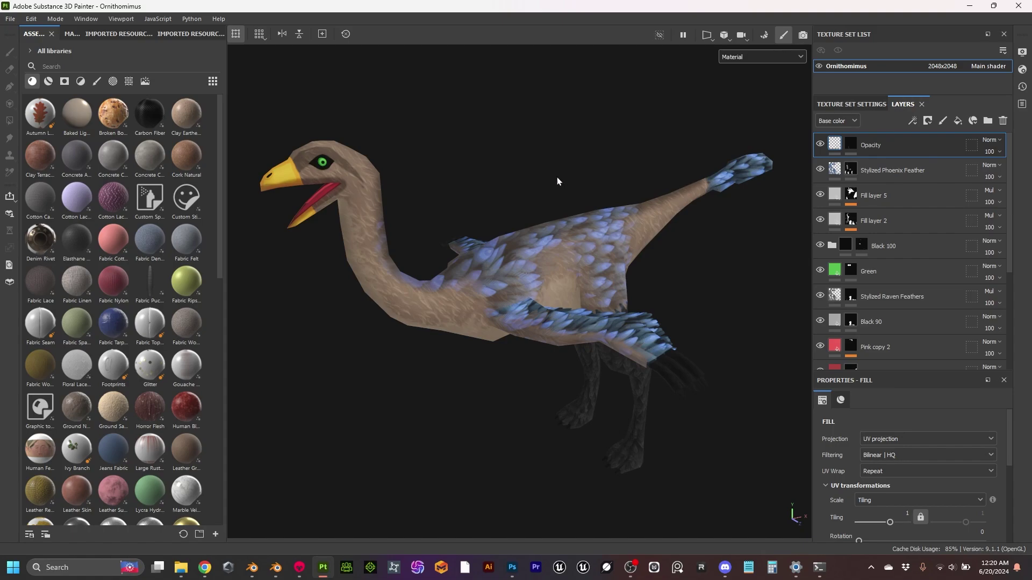
pyautogui.keyDown('alt'); pyautogui.moveTo(557, 177); pyautogui.dragTo(556, 195); pyautogui.keyUp('alt')
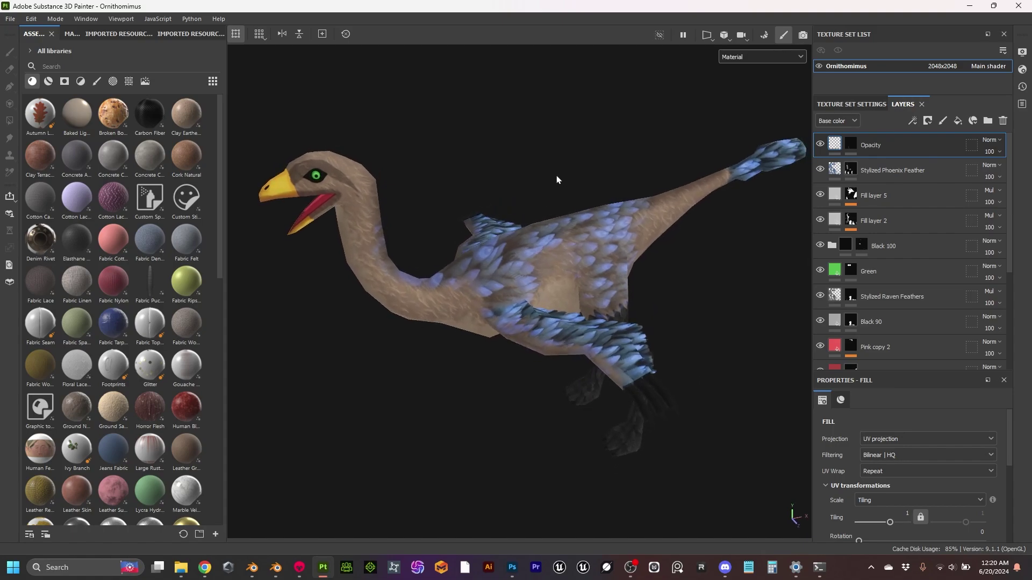
# Bring up the base color texture in Photoshop and pan to the green head region.
pyautogui.click(511, 568)
pyautogui.scroll(-3, 400, 356)
pyautogui.scroll(8, 400, 356)
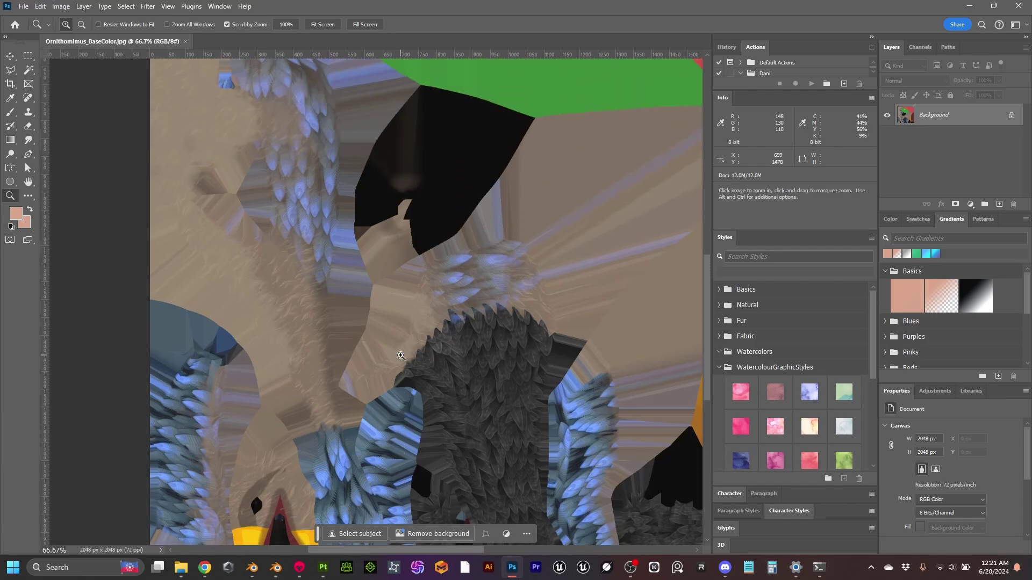
pyautogui.scroll(3, 429, 331)
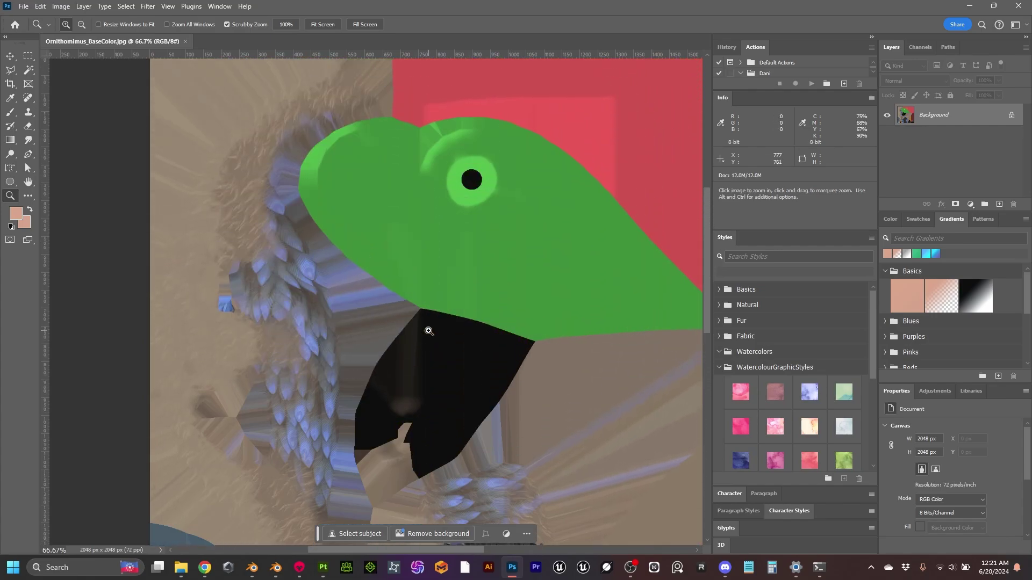
pyautogui.moveTo(557, 311)
pyautogui.mouseDown()
pyautogui.moveTo(495, 292)
pyautogui.moveTo(477, 298)
pyautogui.mouseUp()
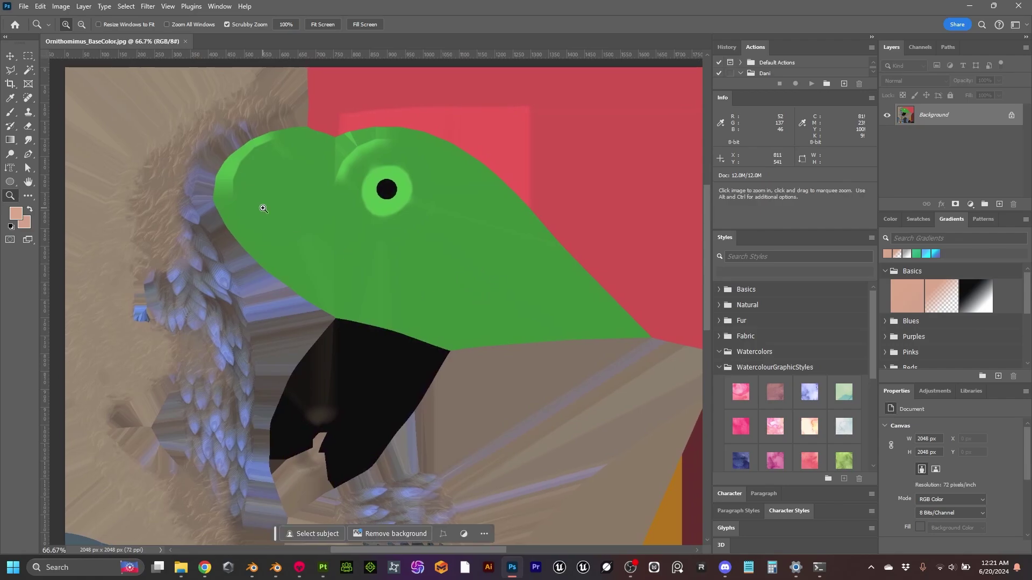
# Convert the texture to Indexed Color with a 32-color Local (Adaptive) palette and Dither None.
pyautogui.click(61, 6)
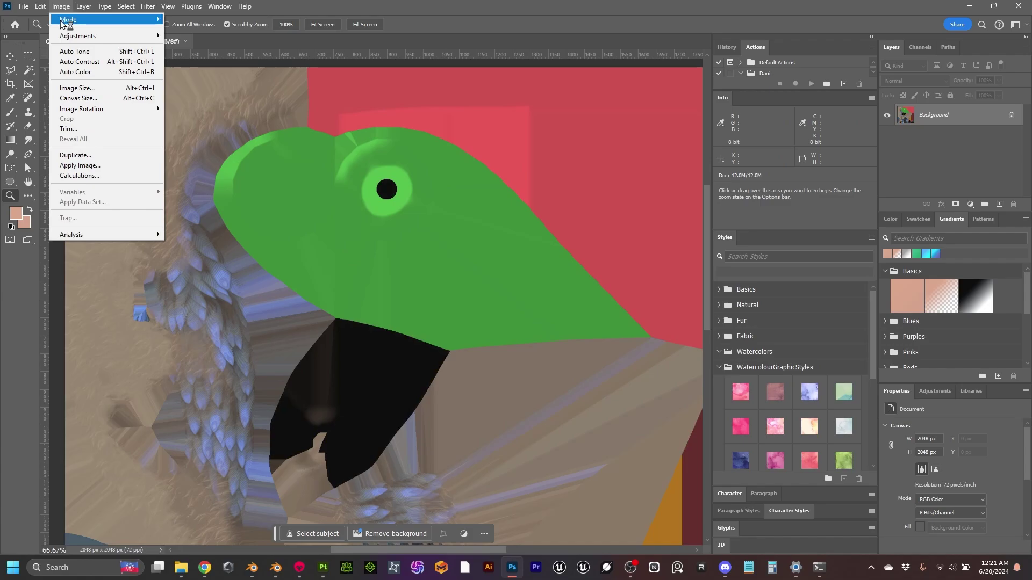
pyautogui.moveTo(105, 20)
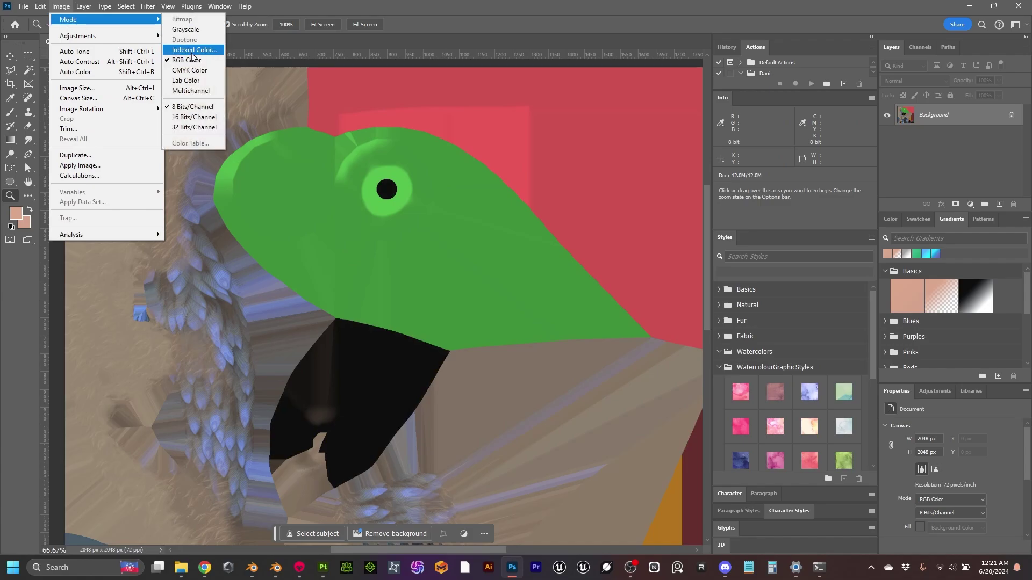
pyautogui.press('Escape')
pyautogui.press('Escape')
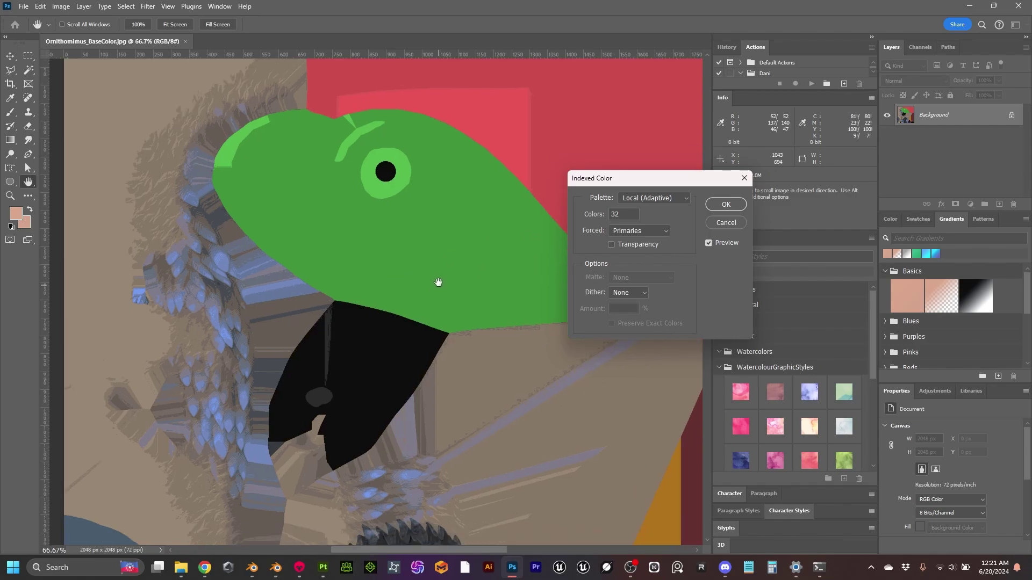
pyautogui.moveTo(438, 315); pyautogui.dragTo(438, 217)
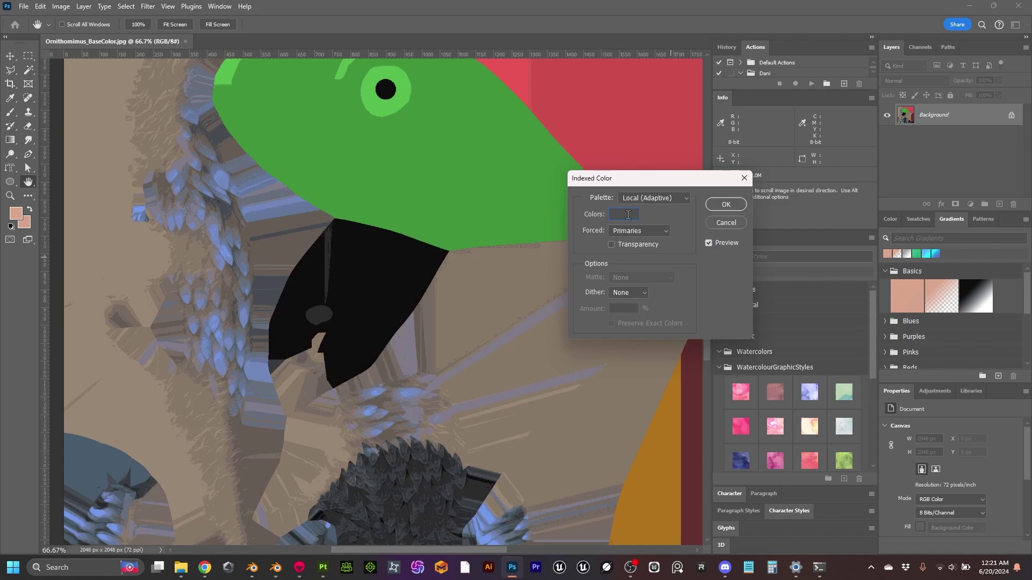
pyautogui.write('8')
pyautogui.hotkey('ctrl', '-')
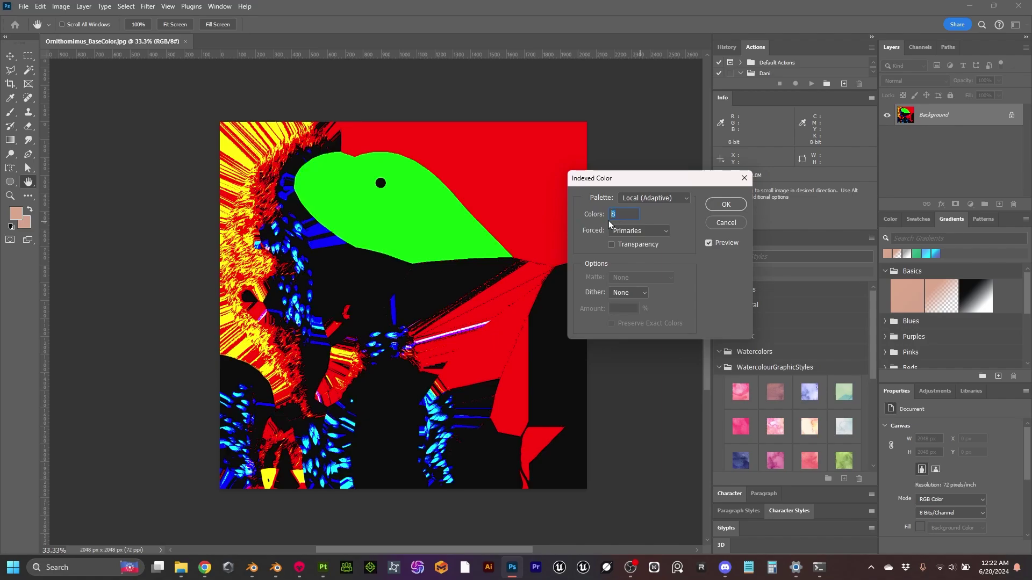
pyautogui.write('16')
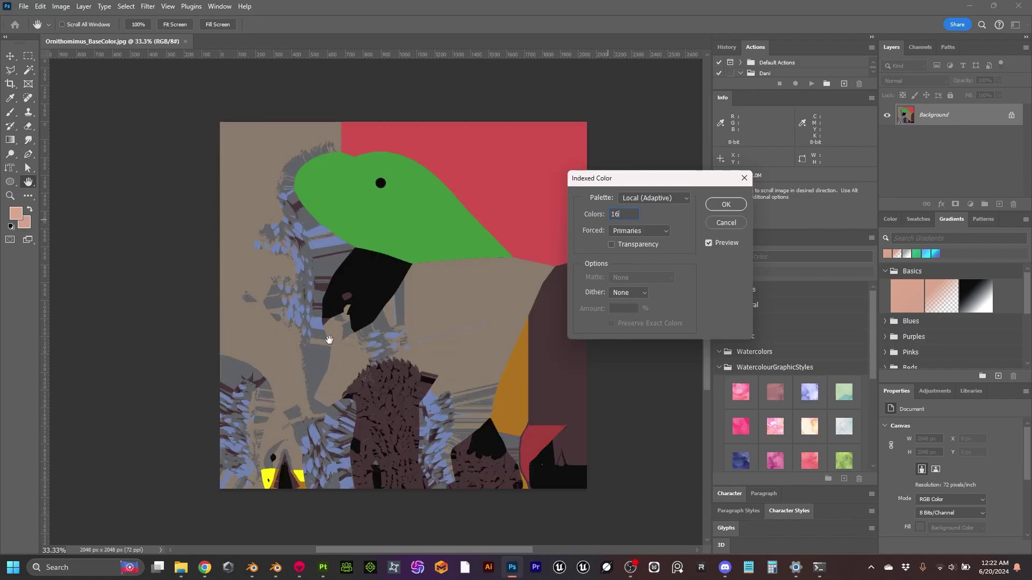
pyautogui.doubleClick(616, 215)
pyautogui.write('32')
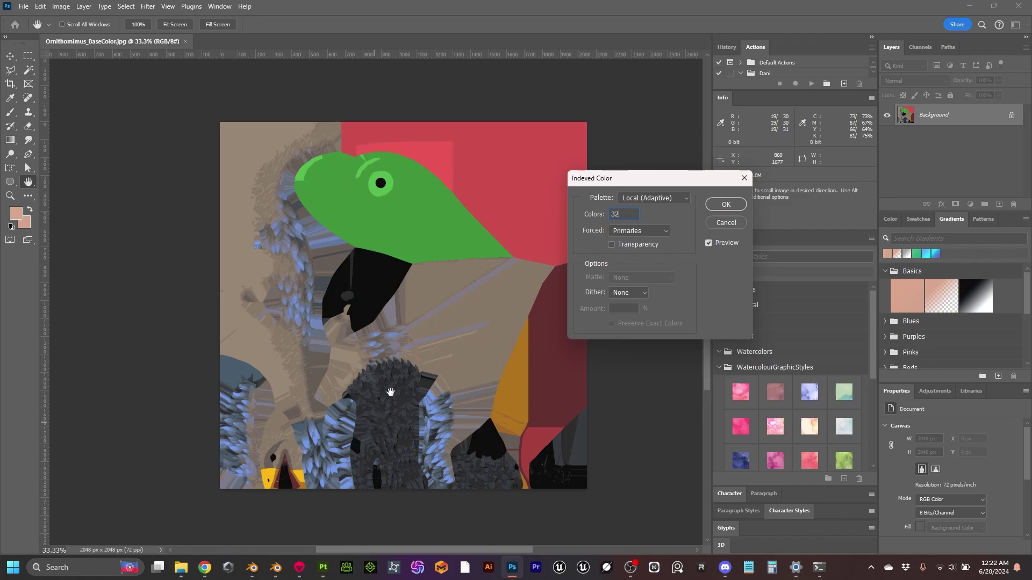
pyautogui.click(731, 207)
# Resize the texture to 512 × 512 pixels with Nearest Neighbor (hard edges) resampling.
pyautogui.press('z')
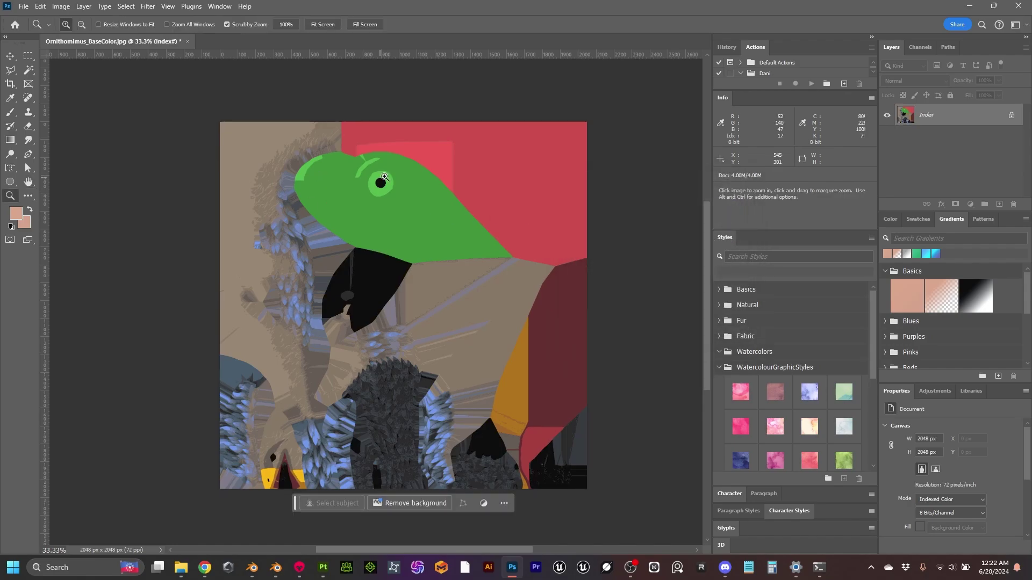
pyautogui.click(60, 6)
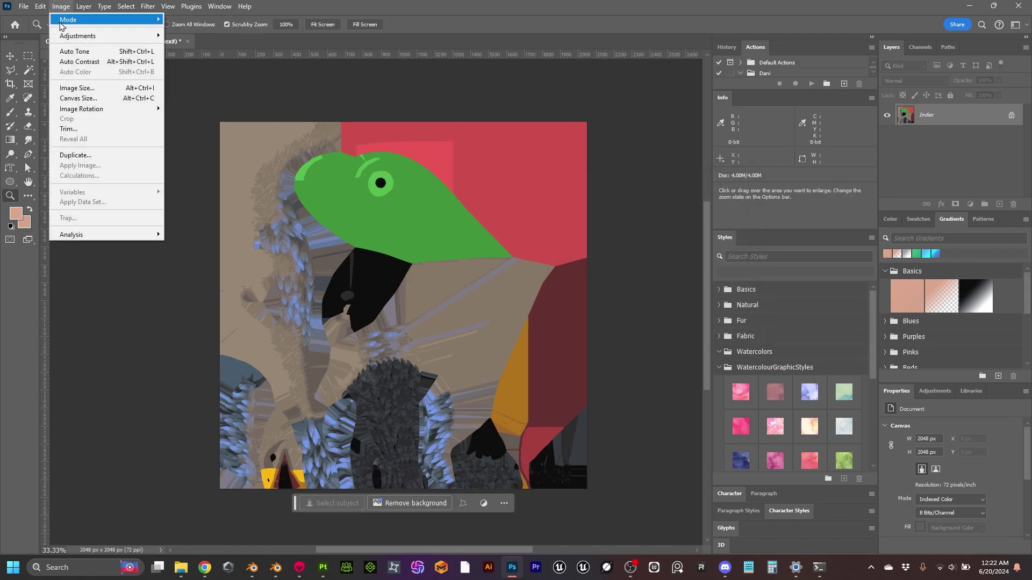
pyautogui.click(81, 88)
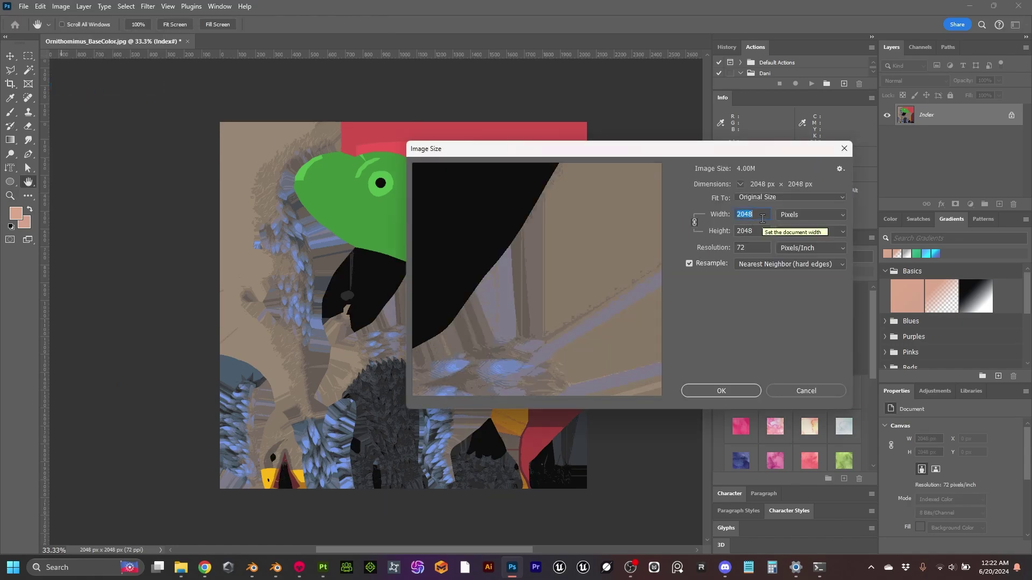
pyautogui.moveTo(761, 215); pyautogui.dragTo(730, 215)
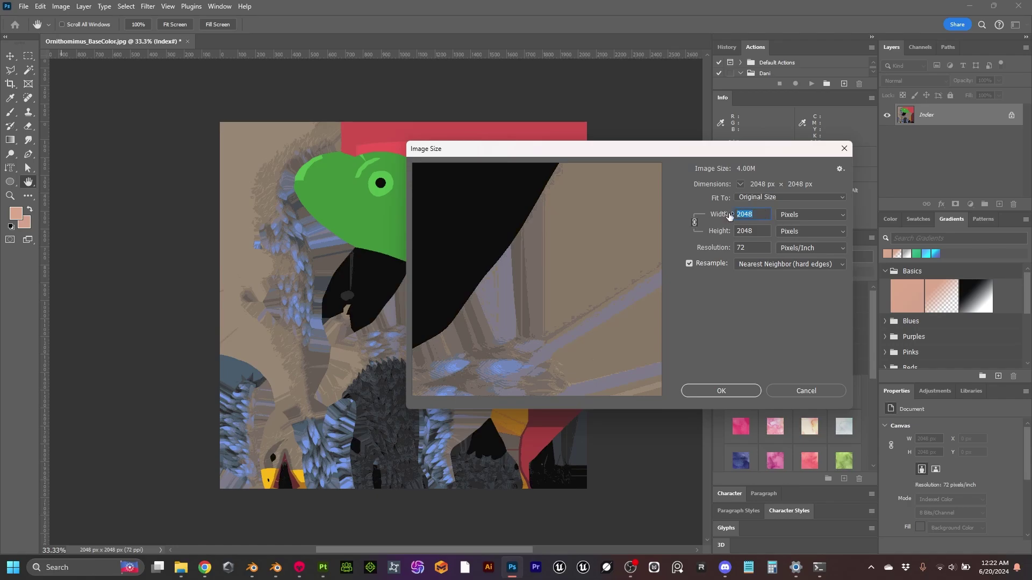
pyautogui.write('512')
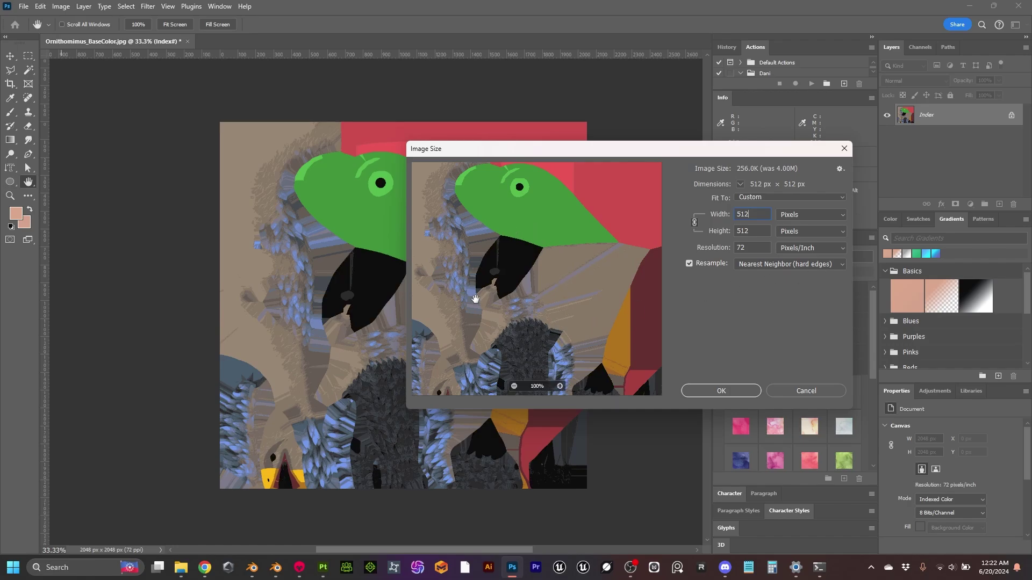
pyautogui.click(727, 389)
pyautogui.press('z')
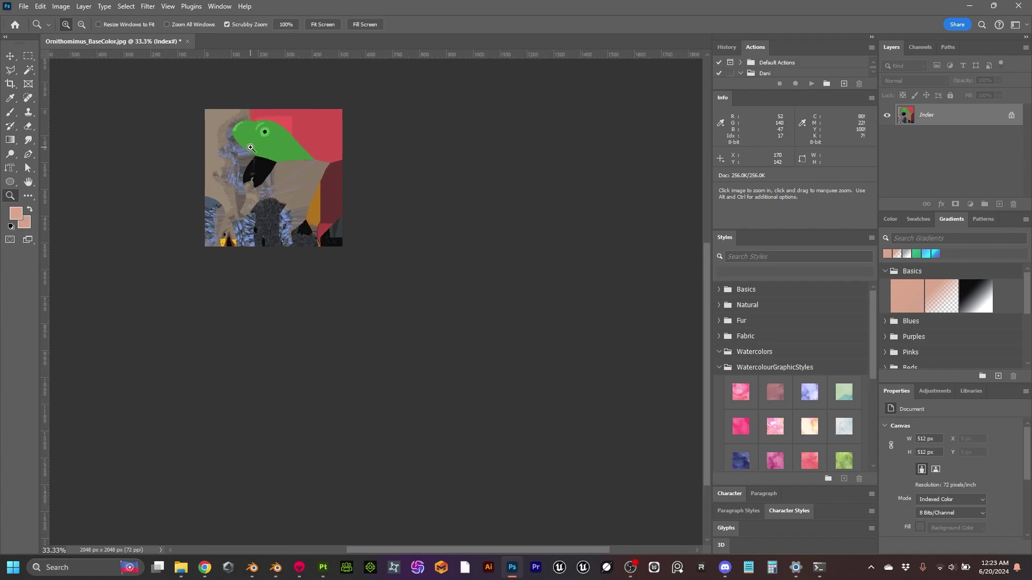
pyautogui.moveTo(250, 148); pyautogui.dragTo(355, 332)
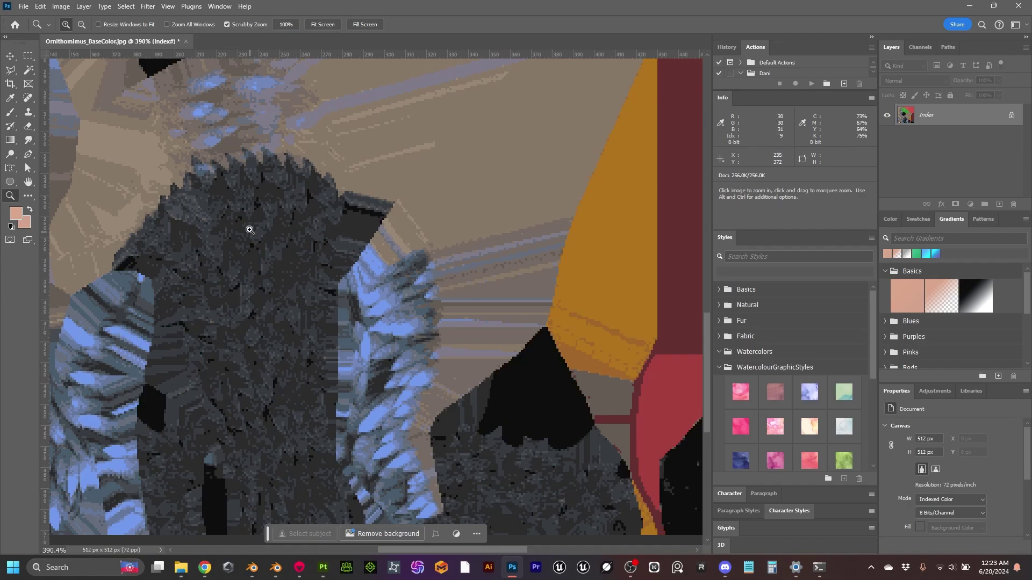
pyautogui.moveTo(248, 226); pyautogui.dragTo(350, 332)
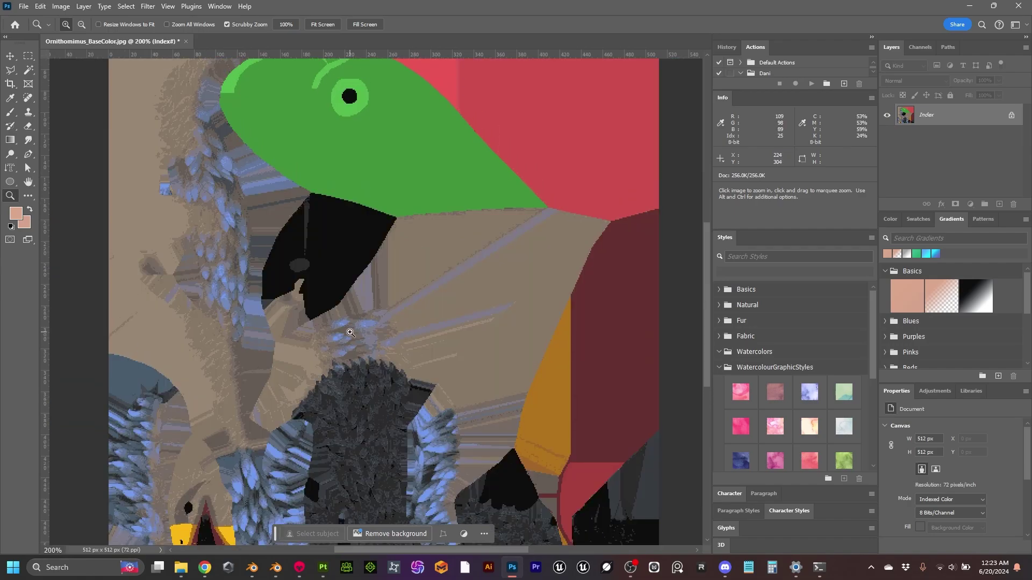
pyautogui.scroll(-1, 350, 333)
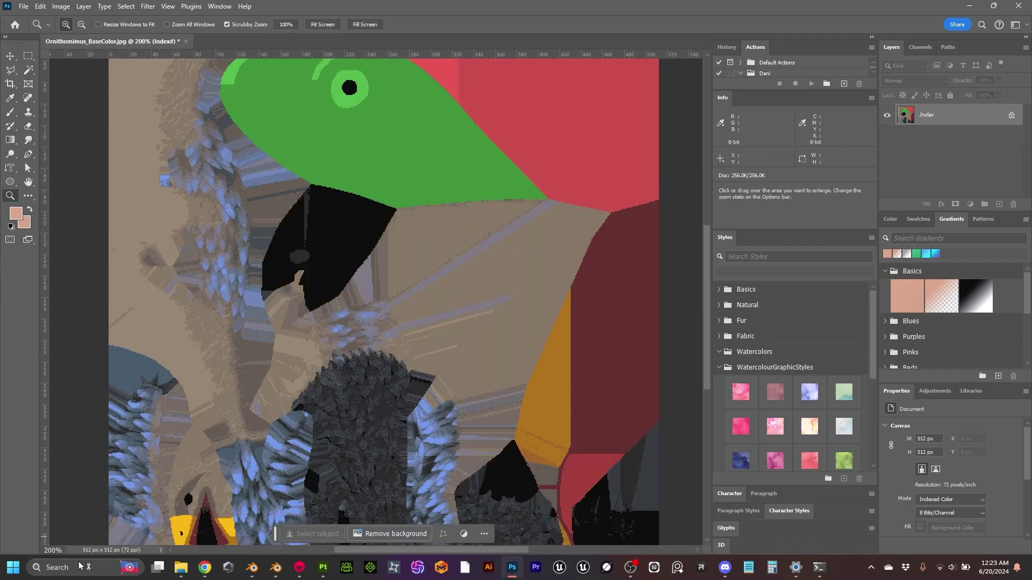
pyautogui.click(60, 6)
# Upscale the texture back to 2048 × 2048 pixels with Nearest Neighbor resampling, keeping blocky pixels.
pyautogui.click(89, 93)
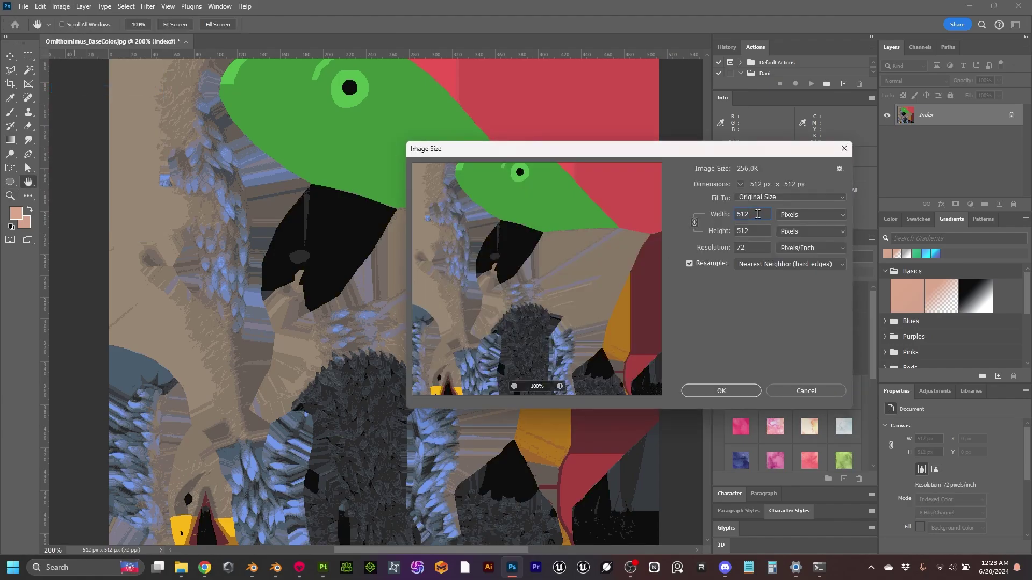
pyautogui.doubleClick(746, 213)
pyautogui.write('20')
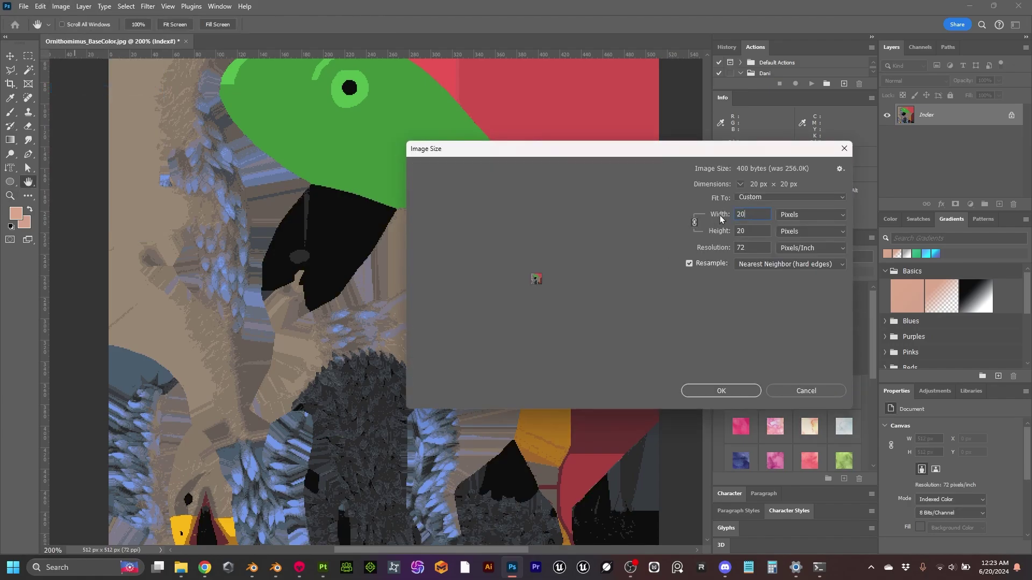
pyautogui.write('48')
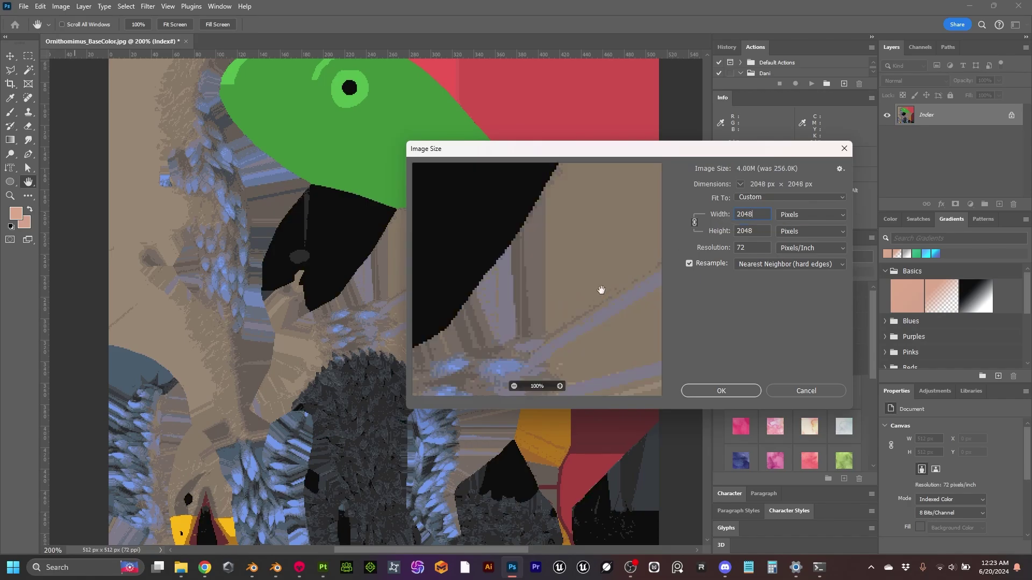
pyautogui.moveTo(601, 290); pyautogui.dragTo(475, 353)
pyautogui.moveTo(522, 219); pyautogui.dragTo(534, 245)
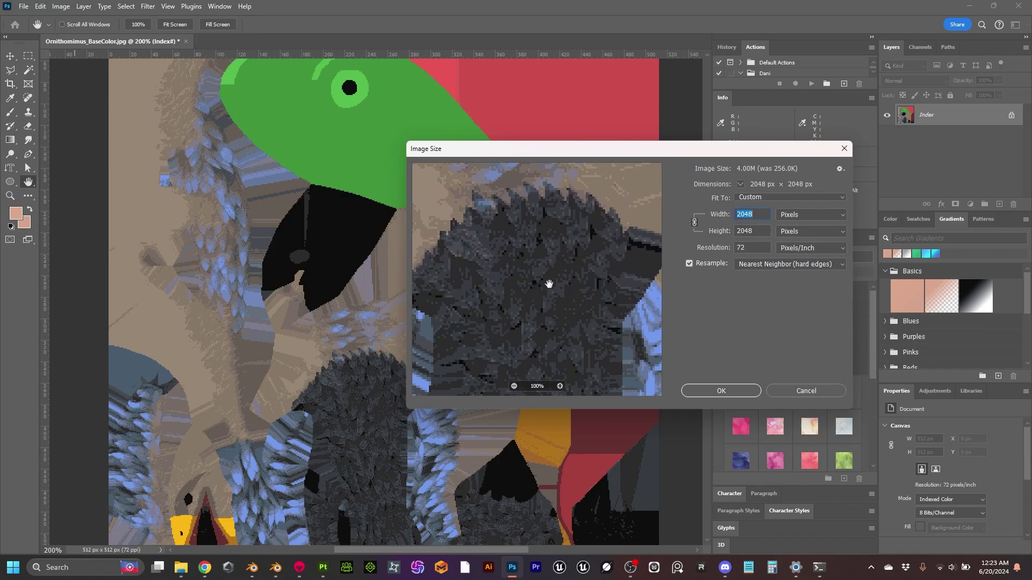
pyautogui.moveTo(515, 323); pyautogui.dragTo(544, 239)
pyautogui.moveTo(544, 298); pyautogui.dragTo(541, 205)
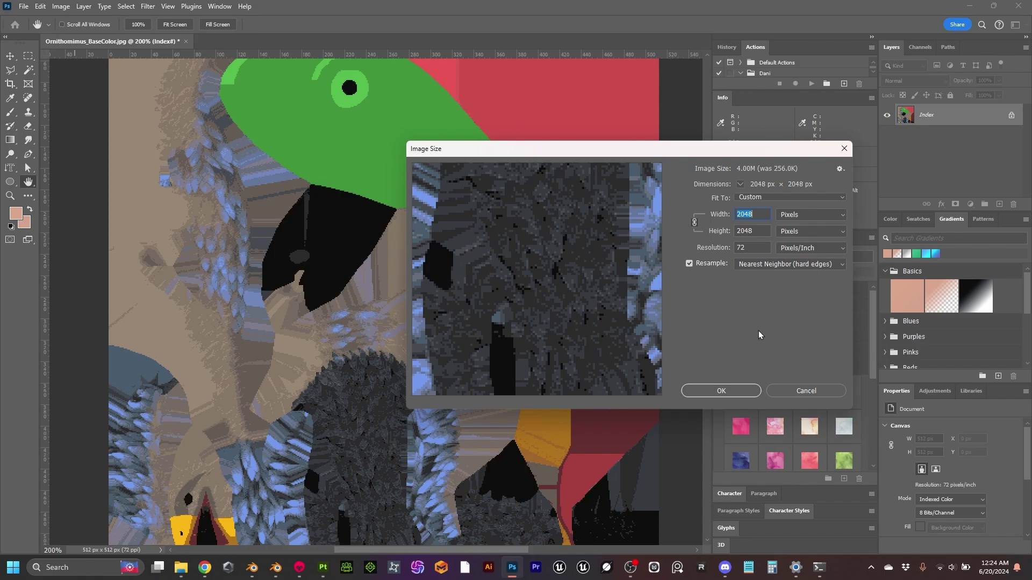
pyautogui.click(738, 390)
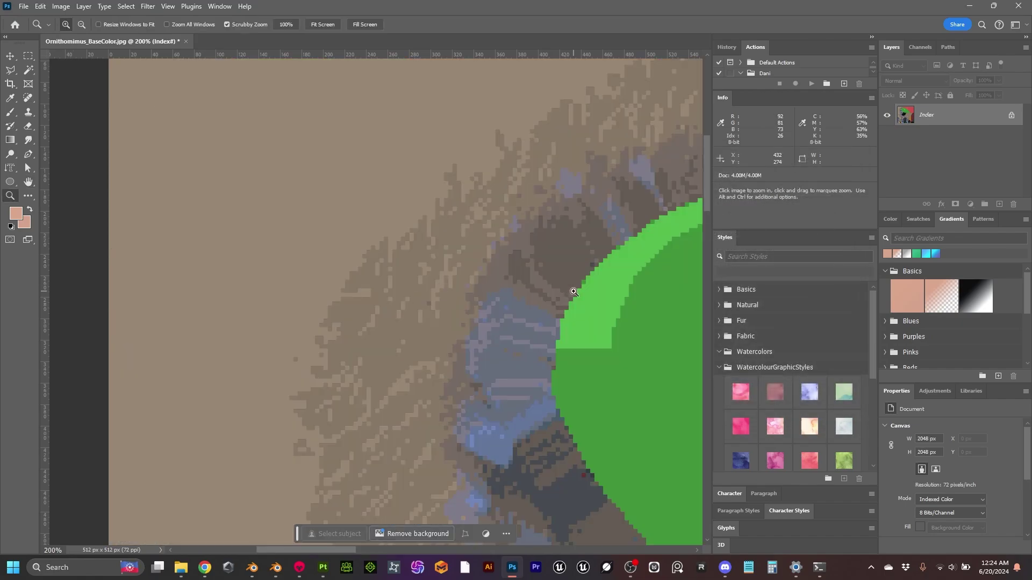
pyautogui.moveTo(621, 325); pyautogui.dragTo(472, 301)
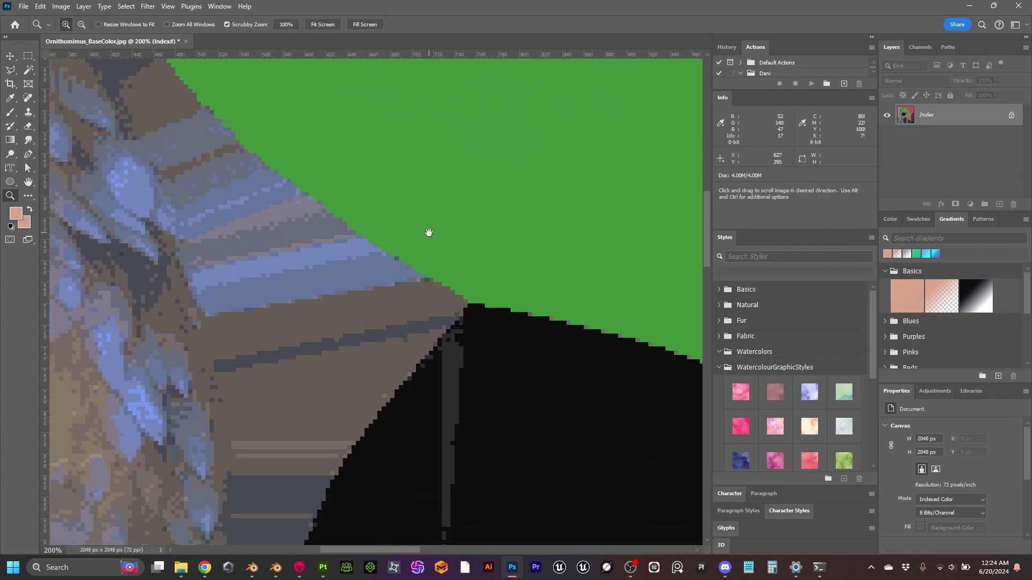
pyautogui.moveTo(430, 232)
pyautogui.mouseDown()
pyautogui.moveTo(384, 255)
pyautogui.moveTo(352, 348)
pyautogui.moveTo(422, 280)
pyautogui.moveTo(400, 281)
pyautogui.mouseUp()
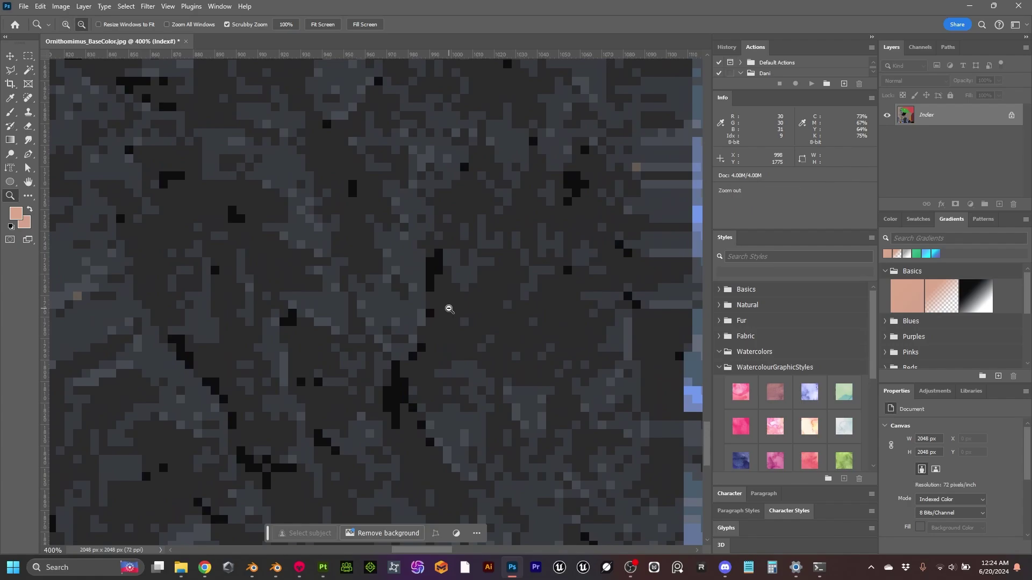
# Bring the Marmoset Toolbag scene forward and orbit the camera around the pixel-textured dinosaur.
pyautogui.moveTo(299, 568)
pyautogui.click(303, 516)
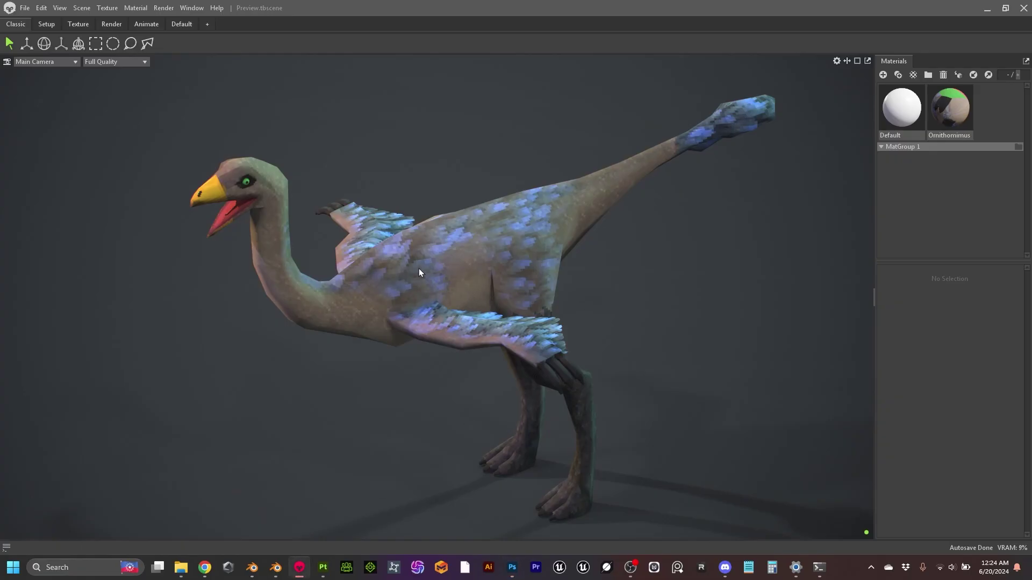
pyautogui.moveTo(411, 263)
pyautogui.mouseDown()
pyautogui.moveTo(458, 307)
pyautogui.moveTo(488, 229)
pyautogui.moveTo(482, 262)
pyautogui.moveTo(657, 281)
pyautogui.moveTo(621, 297)
pyautogui.moveTo(365, 299)
pyautogui.moveTo(358, 317)
pyautogui.moveTo(493, 311)
pyautogui.mouseUp()
pyautogui.scroll(-3, 586, 265)
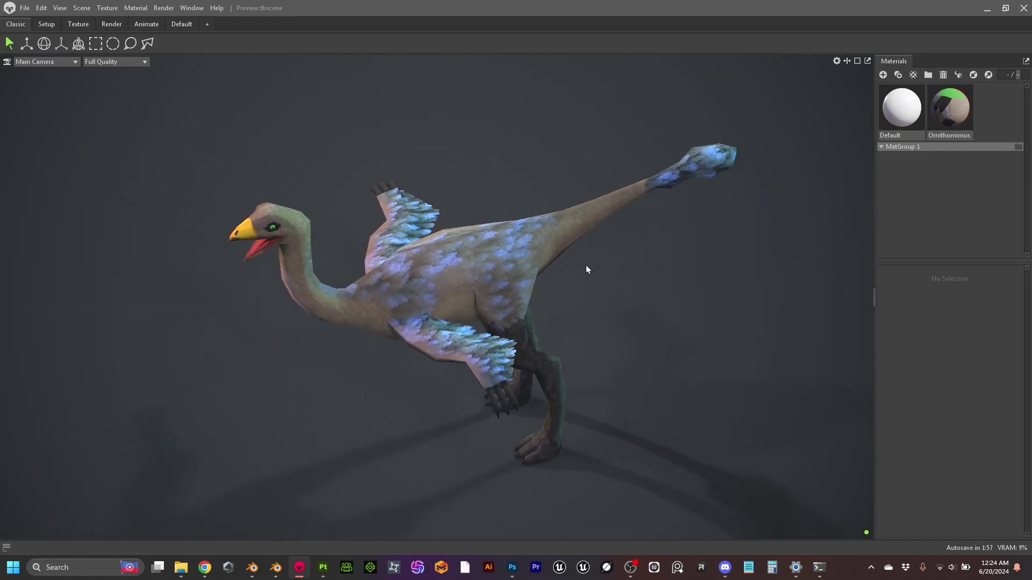
pyautogui.scroll(-2, 587, 265)
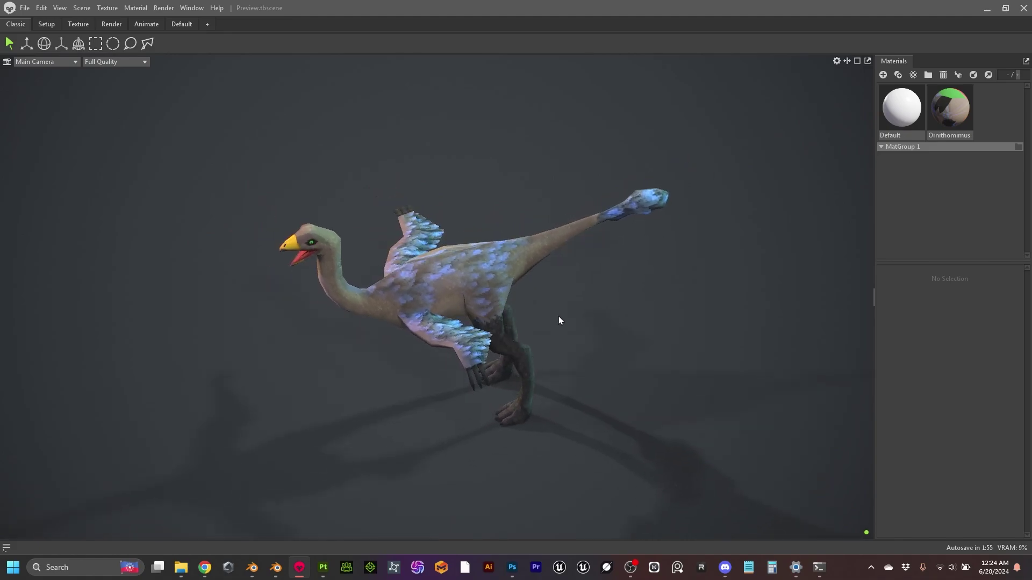